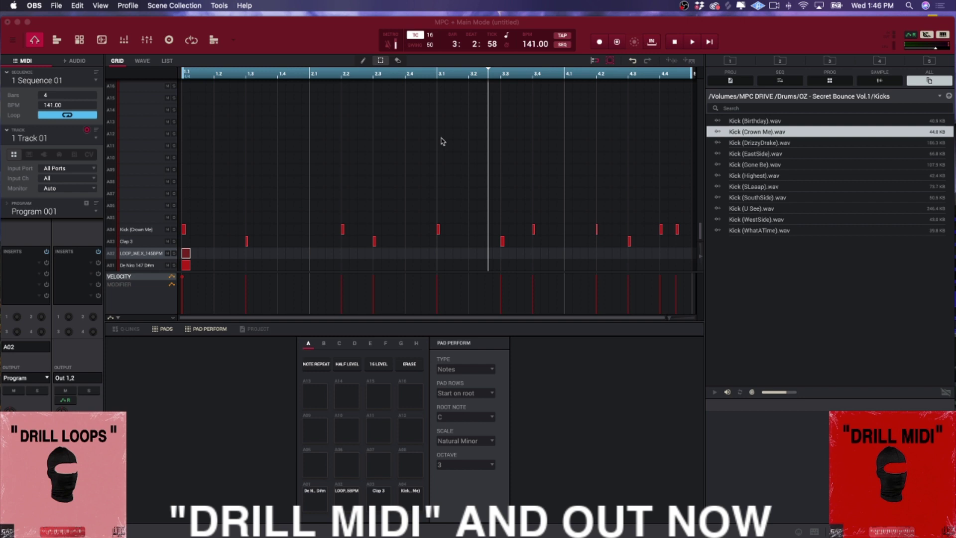
Open MPC 2's Preferences on the General page
left_click(265, 44)
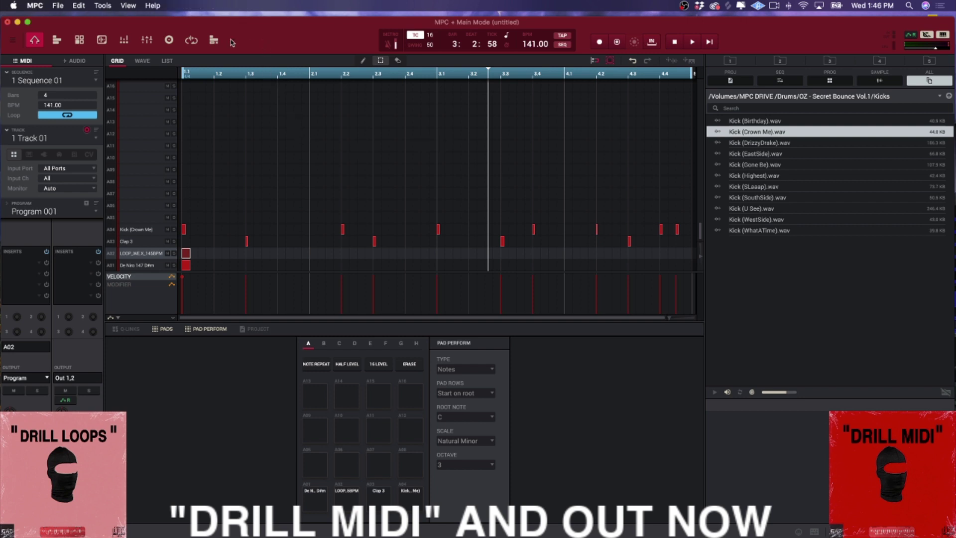
left_click(13, 40)
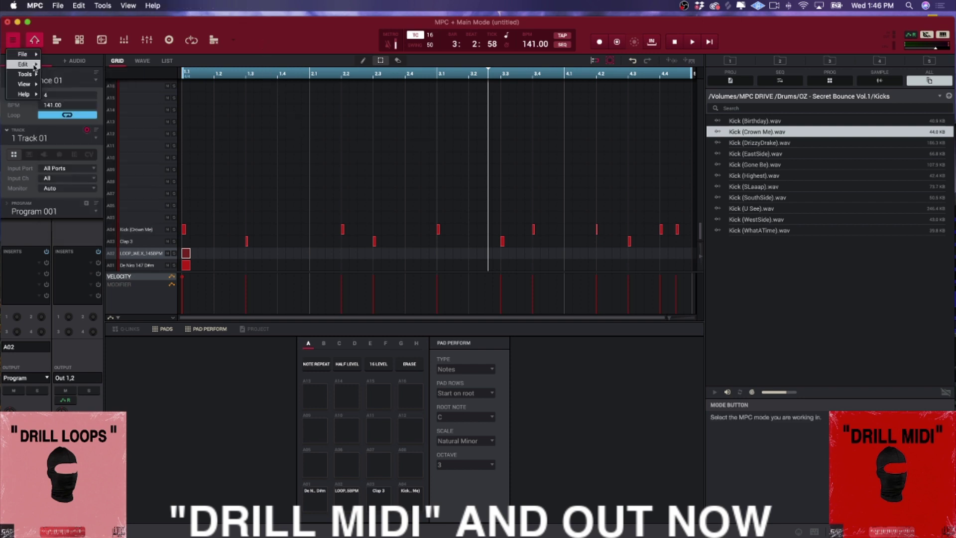
mouse_move(30, 57)
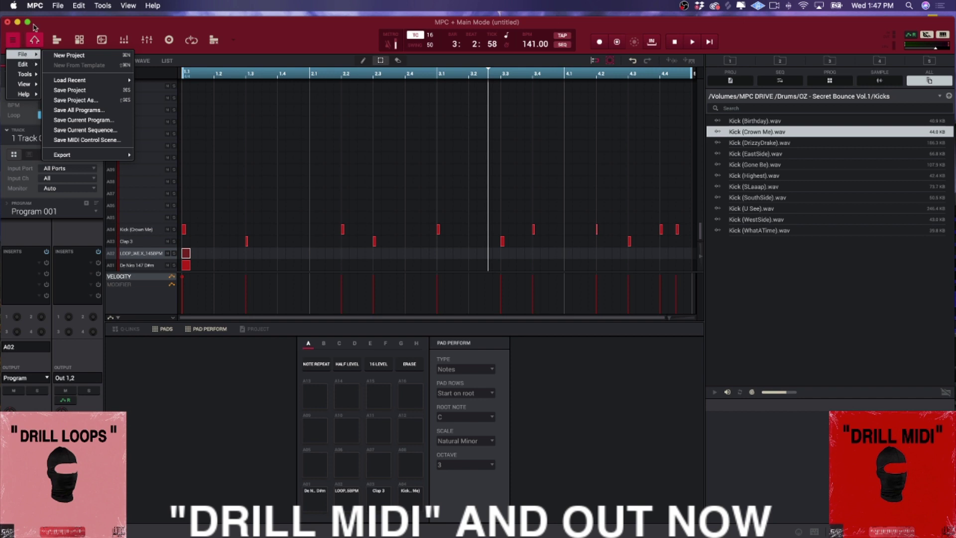
left_click(35, 6)
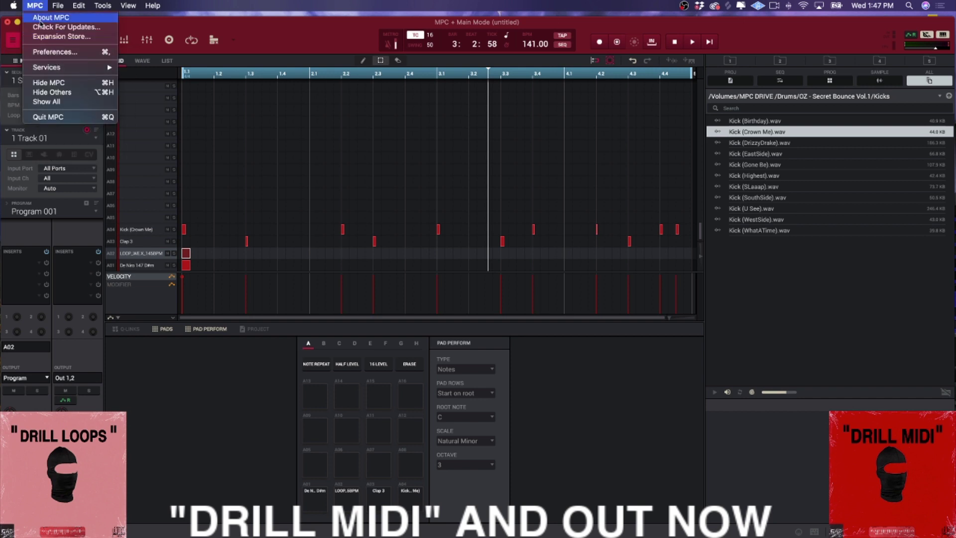
left_click(66, 52)
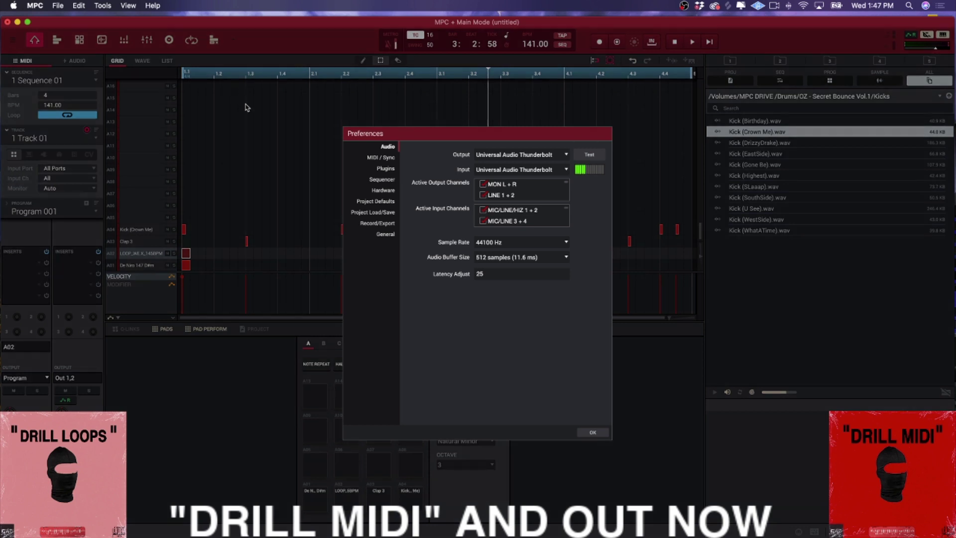
left_click(386, 235)
Review the Audio Warp Algorithm options and keep Elastique Pro (Best Sound)
scroll(433, 263, "down", 6)
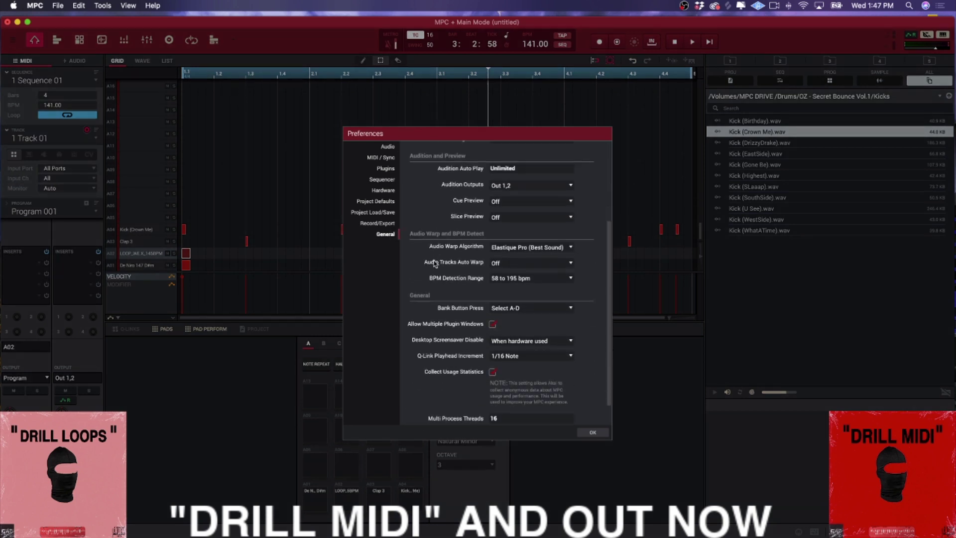
scroll(435, 263, "up", 1)
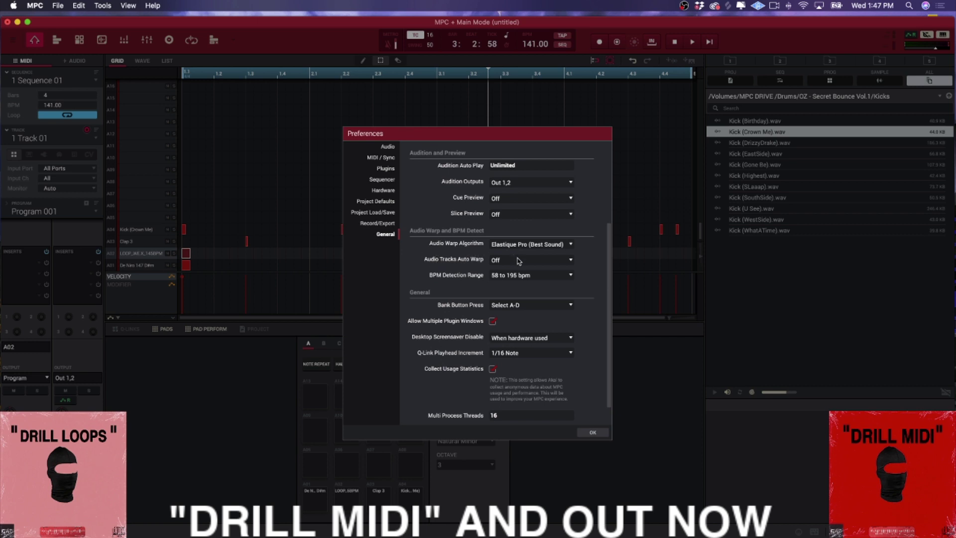
left_click(571, 245)
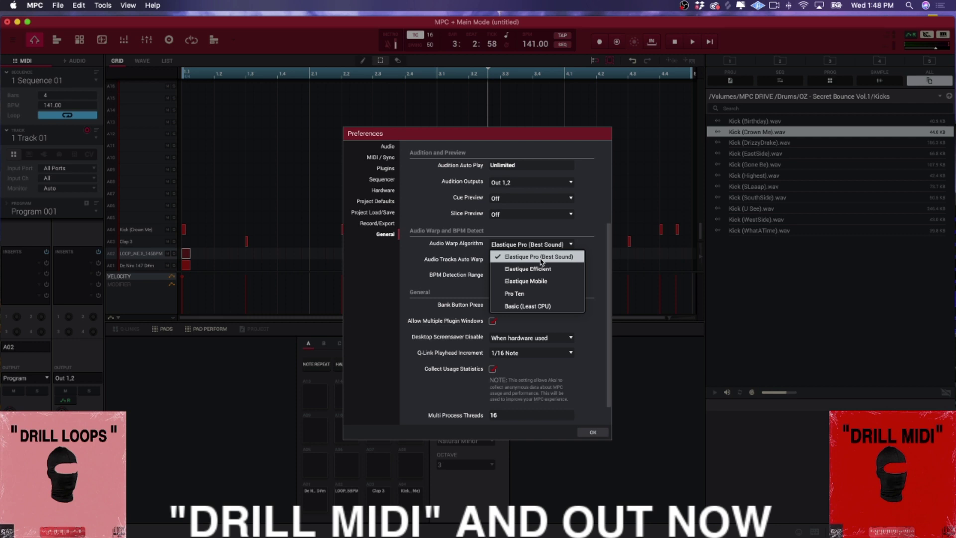
left_click(602, 388)
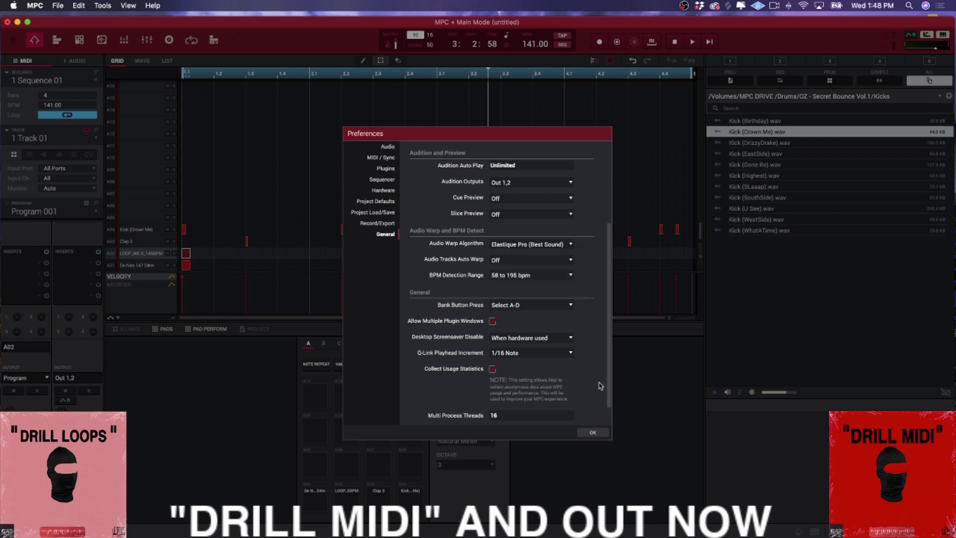
Close Preferences, select pads A01 and A02, and play the sequence through once
left_click(595, 433)
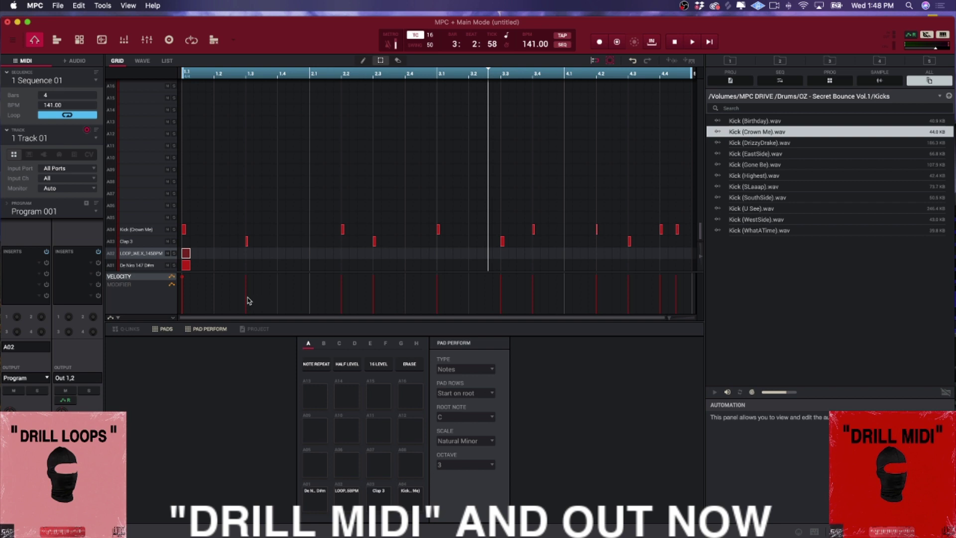
left_click(148, 266)
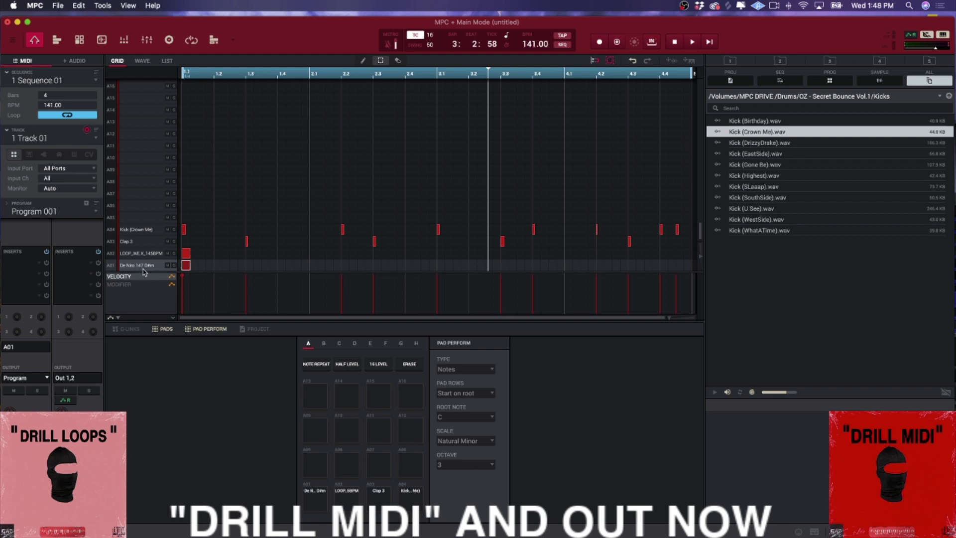
left_click(148, 260)
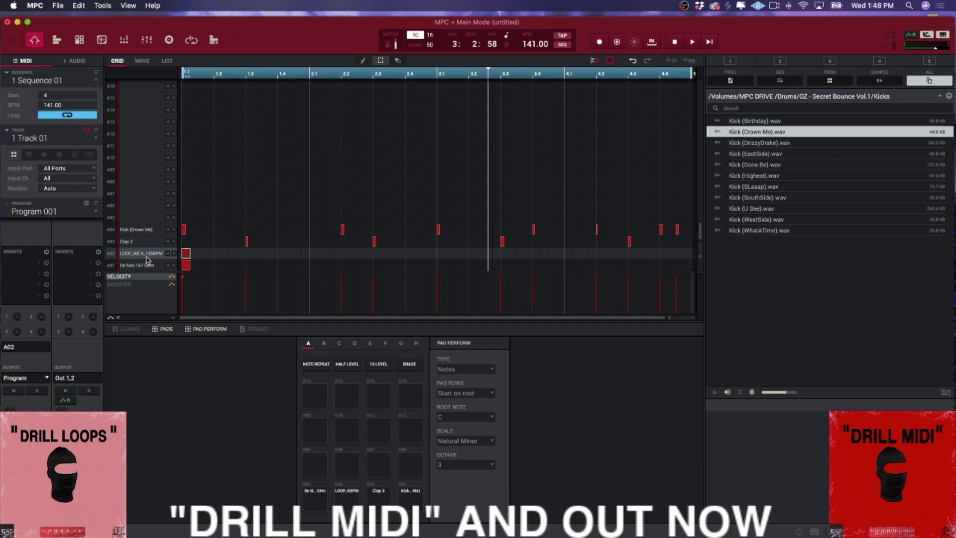
key("space")
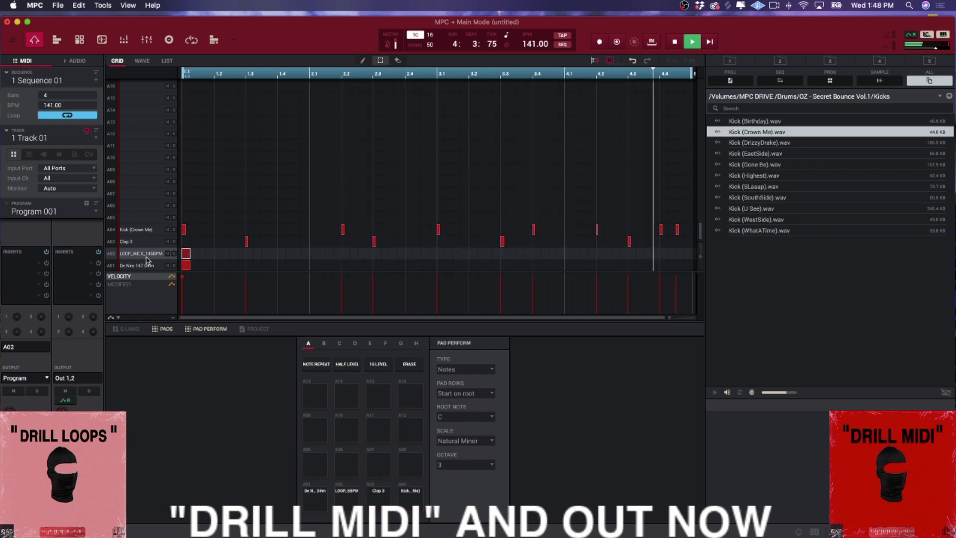
key("space")
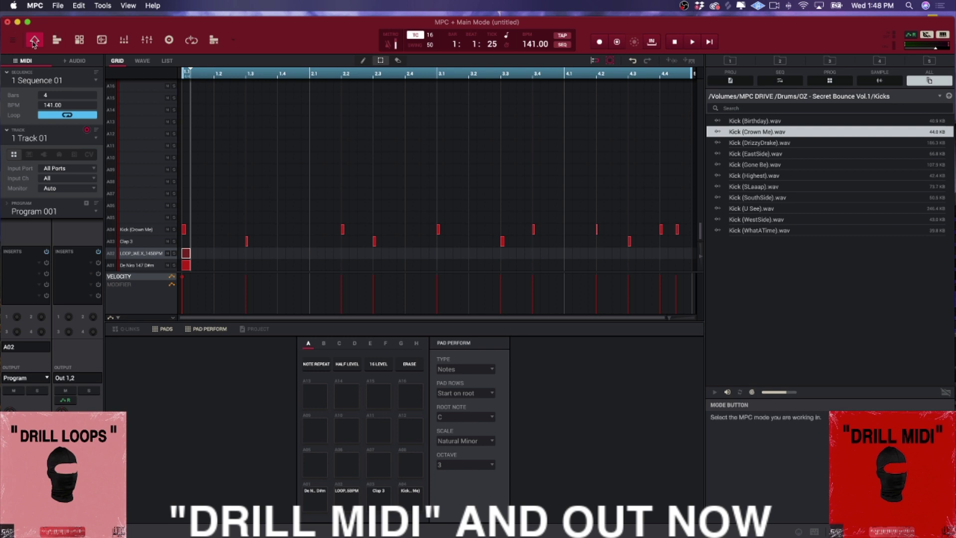
Return from Track View to Main Mode and inspect the event list and drum loop waveform
left_click(60, 42)
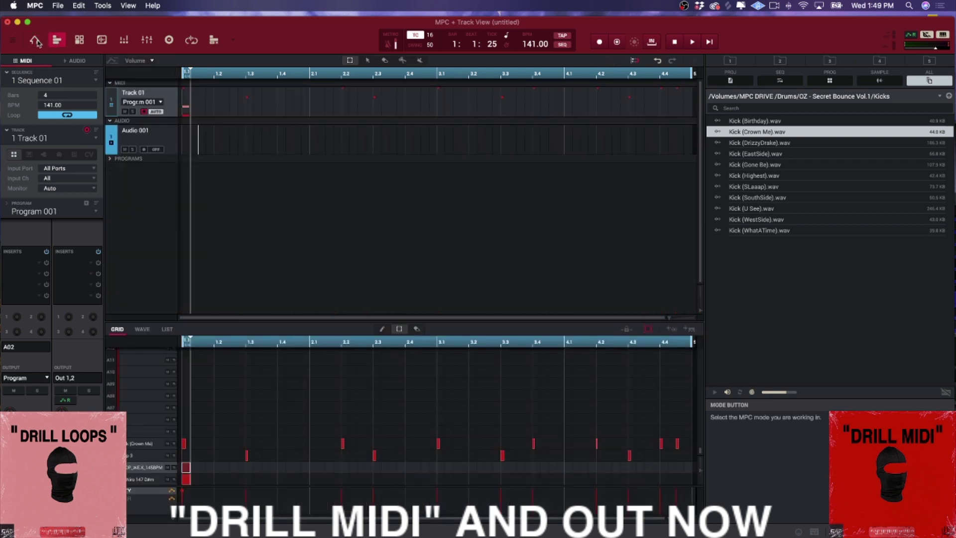
left_click(38, 41)
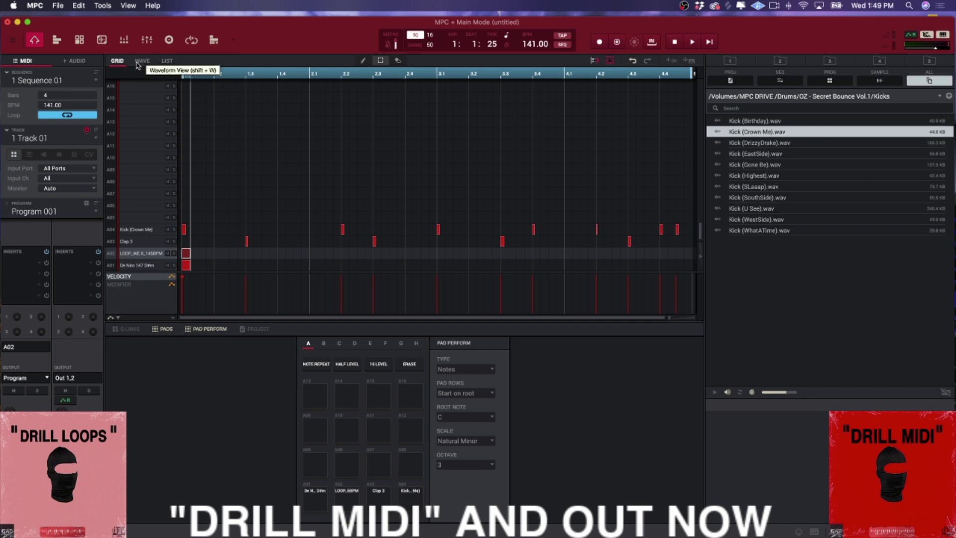
left_click(167, 61)
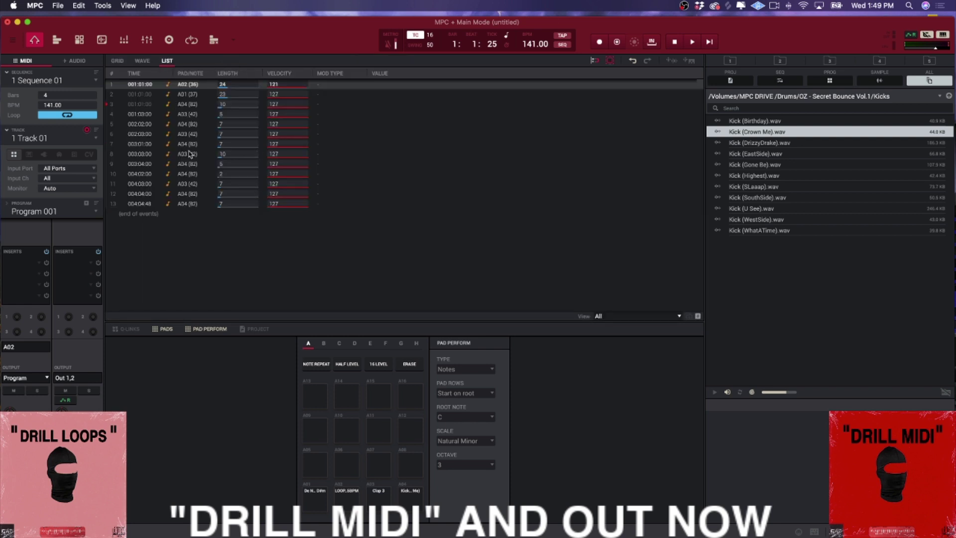
left_click(142, 61)
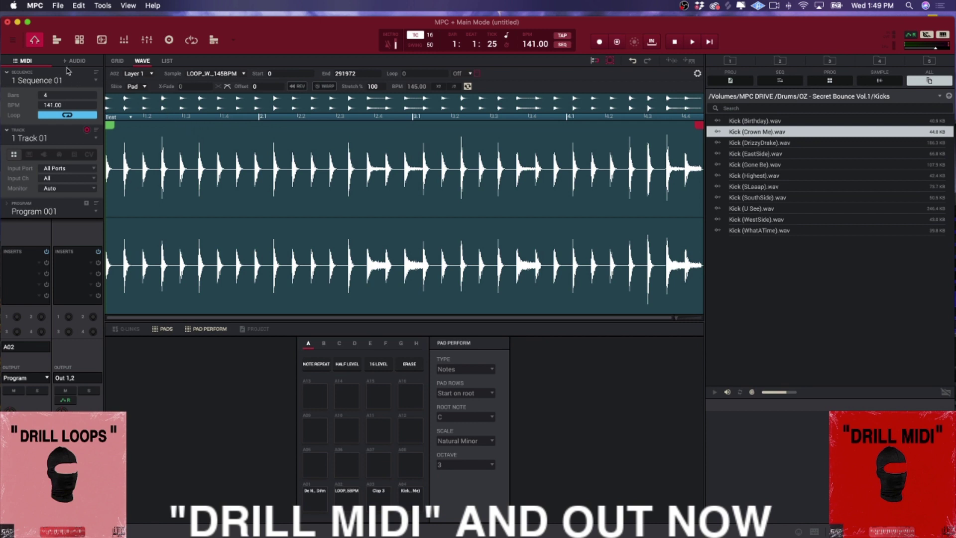
Select melody pad A01 and show the De Niro 147 D#m sample's waveform
left_click(34, 44)
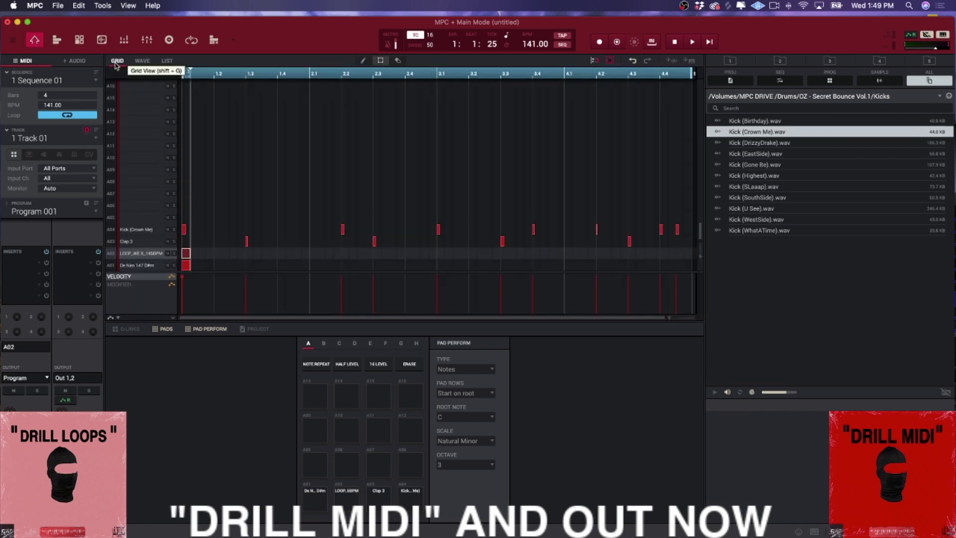
left_click(154, 266)
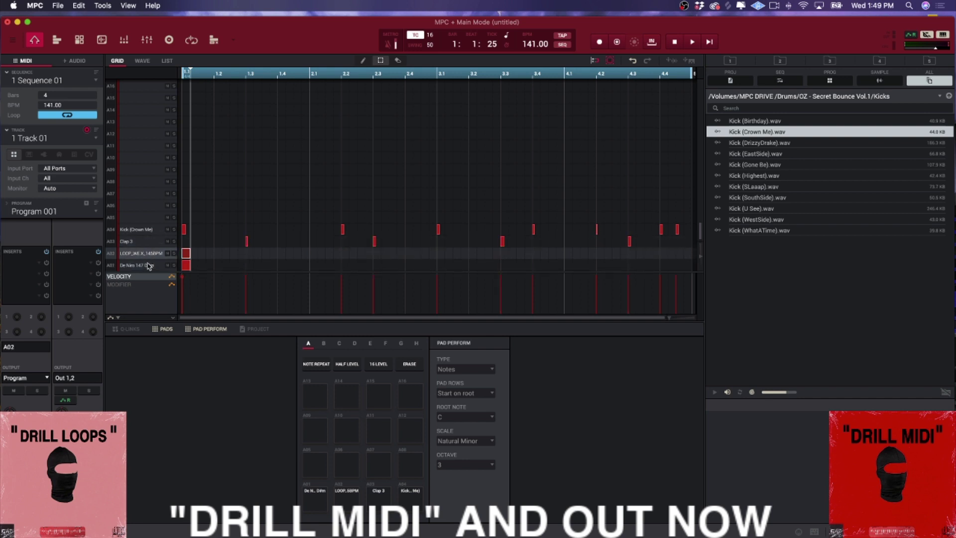
left_click(148, 255)
left_click(141, 267)
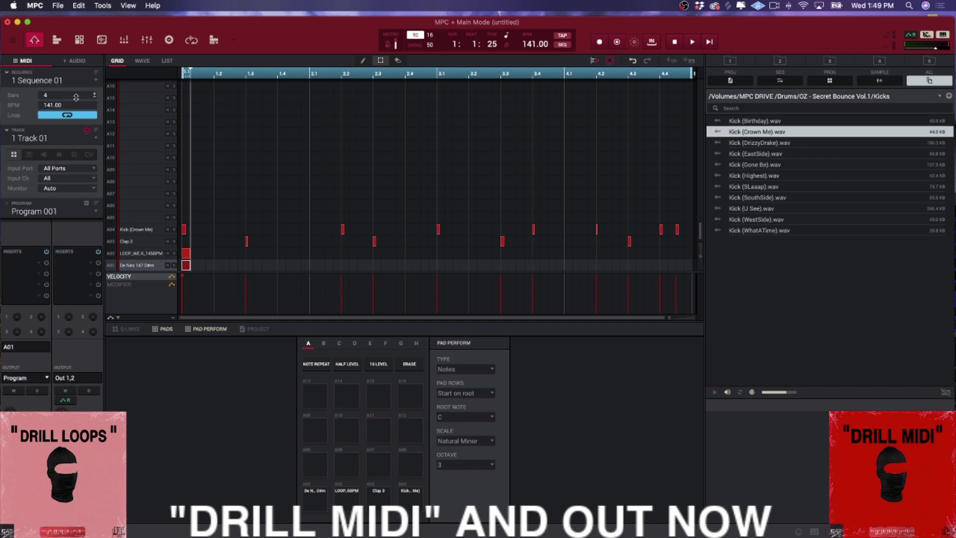
left_click(142, 61)
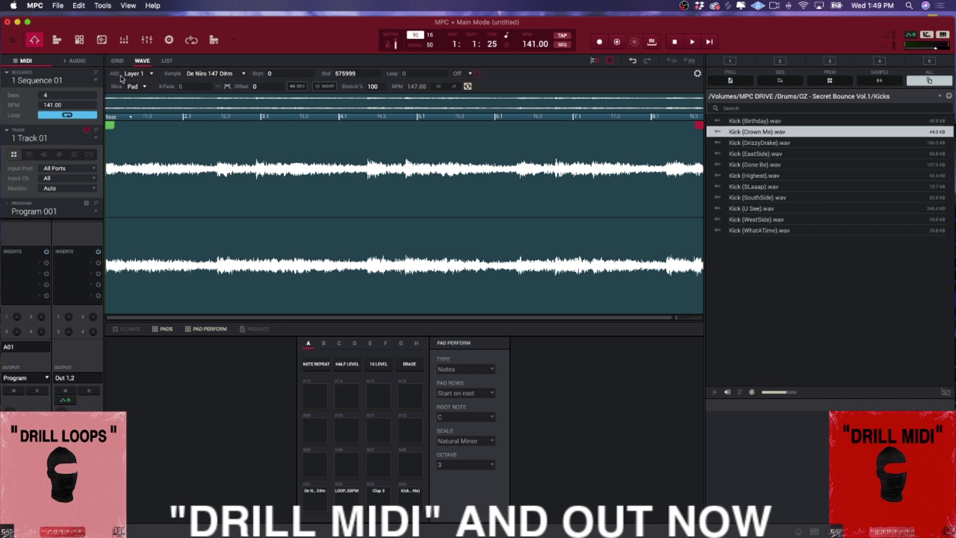
Check the Layer and Slice dropdowns, keeping Layer 1 and Pad slice mode
left_click(149, 78)
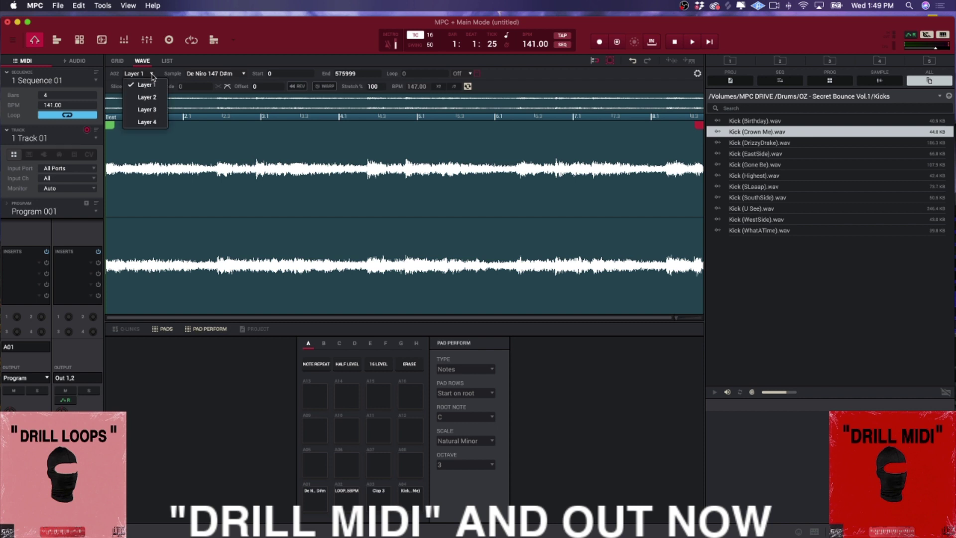
left_click(198, 63)
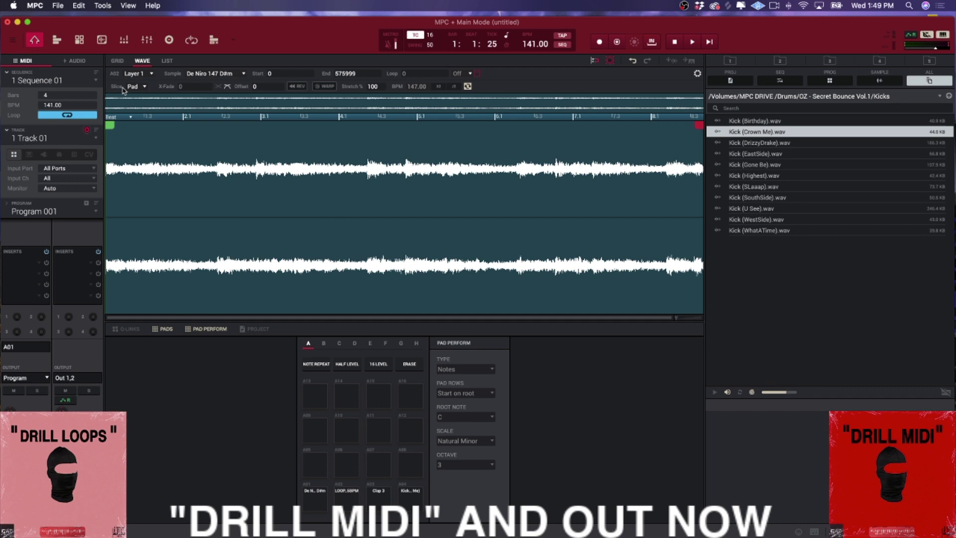
left_click(145, 87)
left_click(154, 88)
Toggle WARP on the De Niro melody to compare, leaving it enabled
left_click(327, 86)
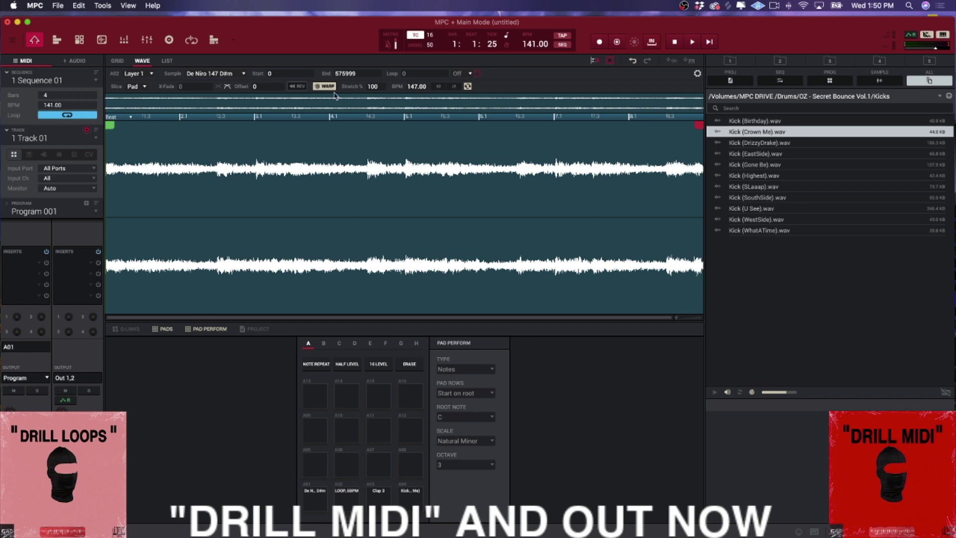
left_click(328, 87)
left_click(329, 88)
left_click(329, 89)
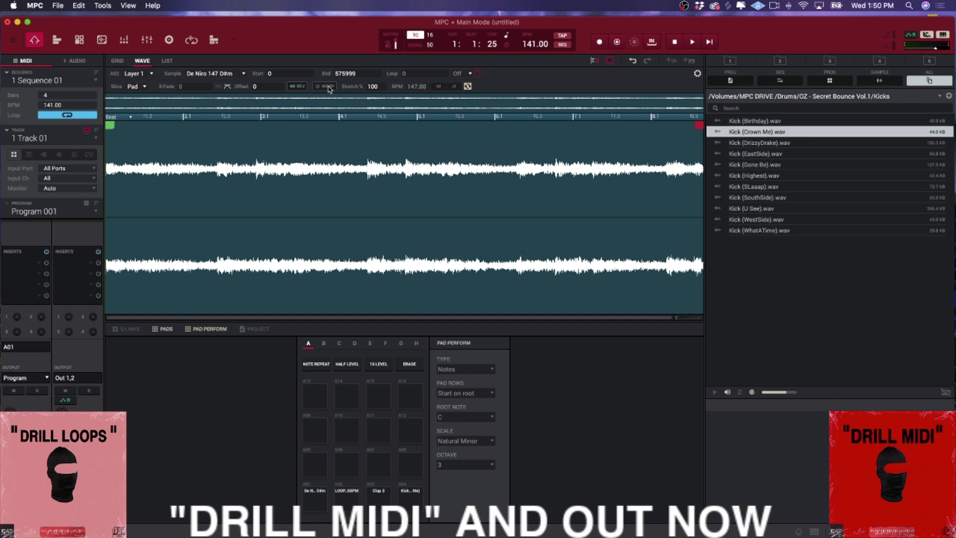
left_click(328, 88)
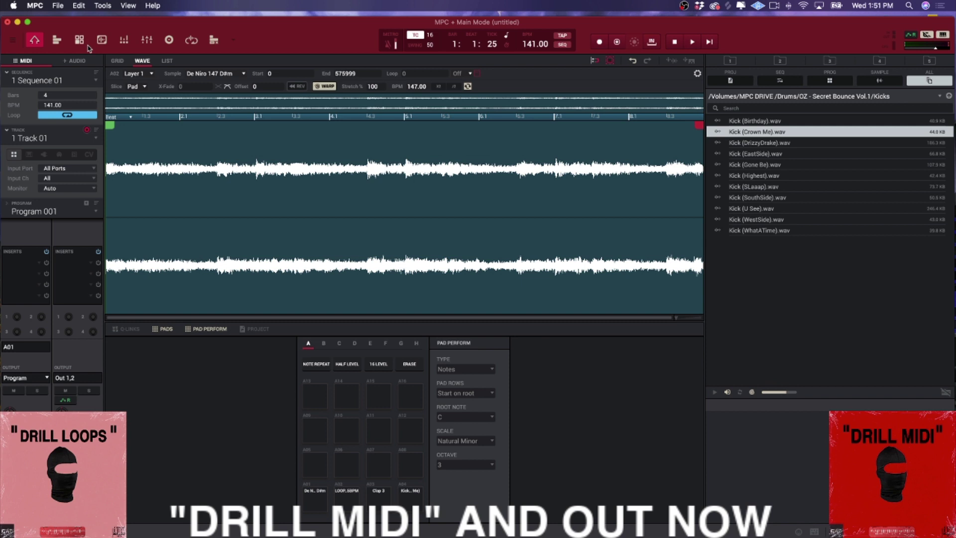
Warp pad A02's LOOP_W_145BPM drum loop and audition it against the 141 BPM sequence
left_click(117, 61)
left_click(150, 253)
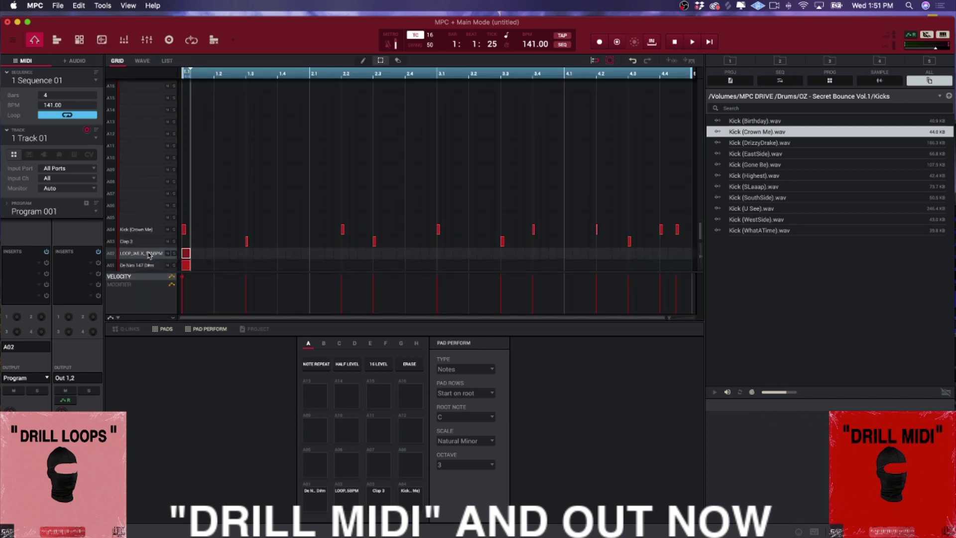
left_click(143, 61)
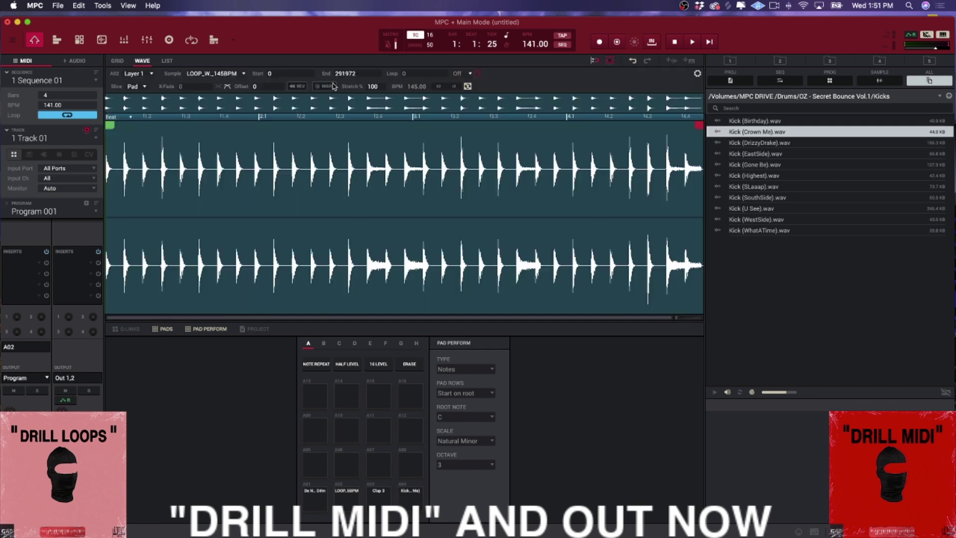
left_click(328, 86)
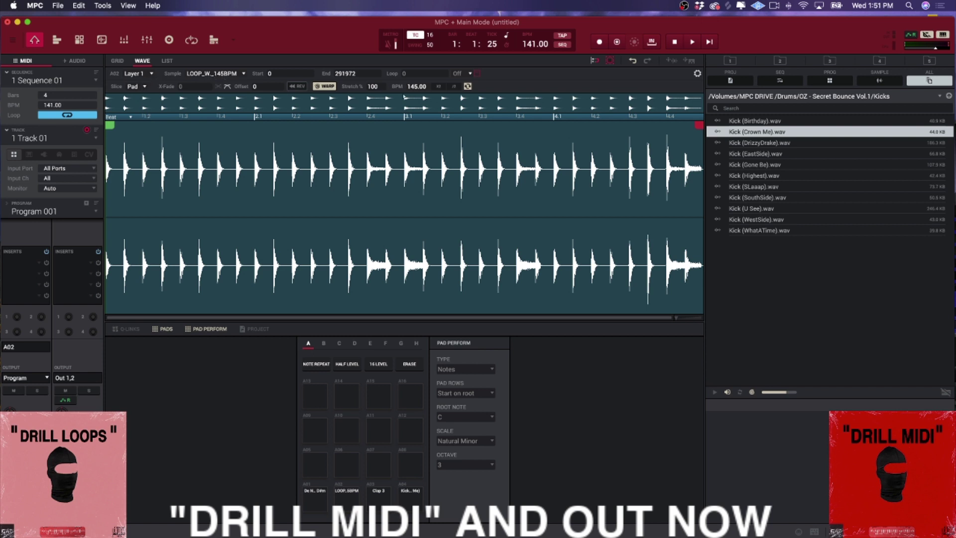
key("space")
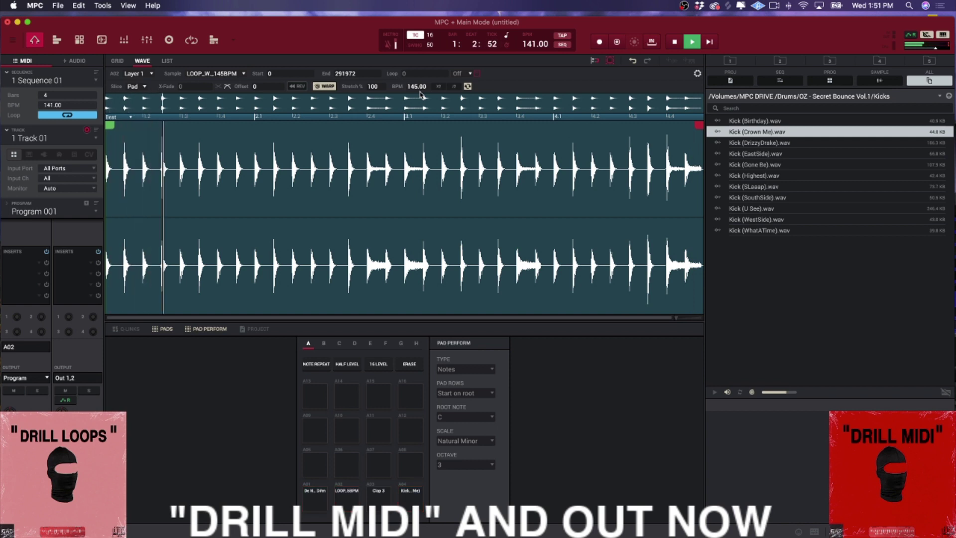
key("space")
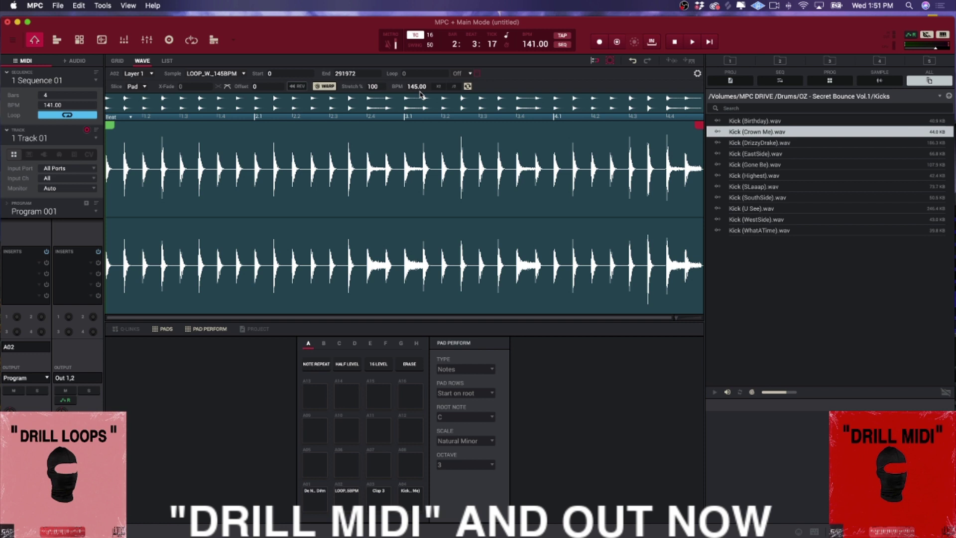
Back on the note grid, raise the sequence tempo from 141 to 166.87 BPM
left_click(118, 61)
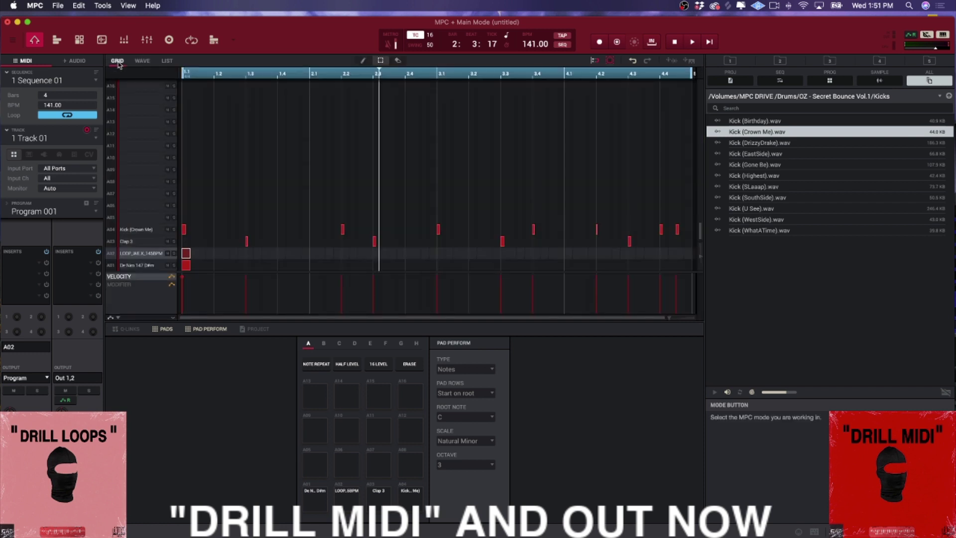
scroll(159, 265, "up", 2)
left_click(159, 265)
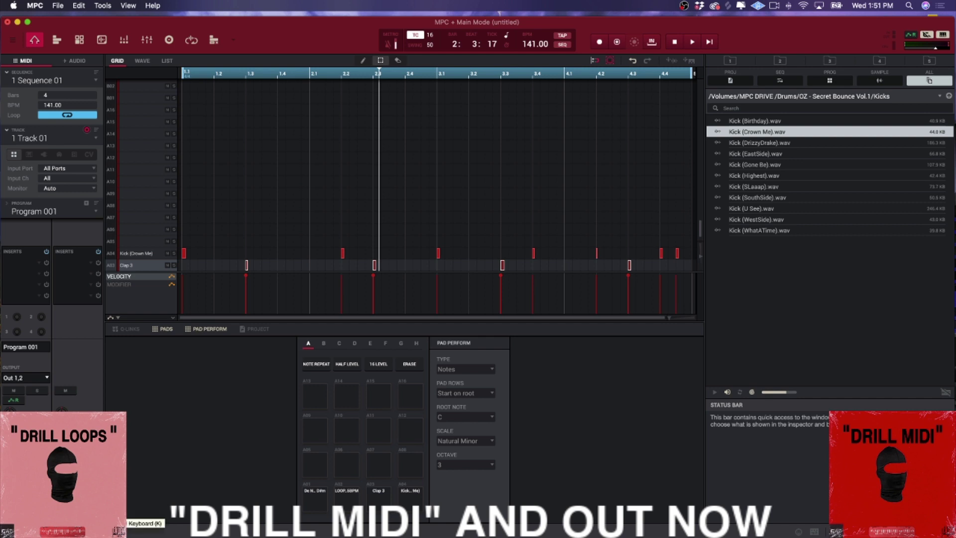
scroll(154, 265, "down", 2)
left_click(154, 265)
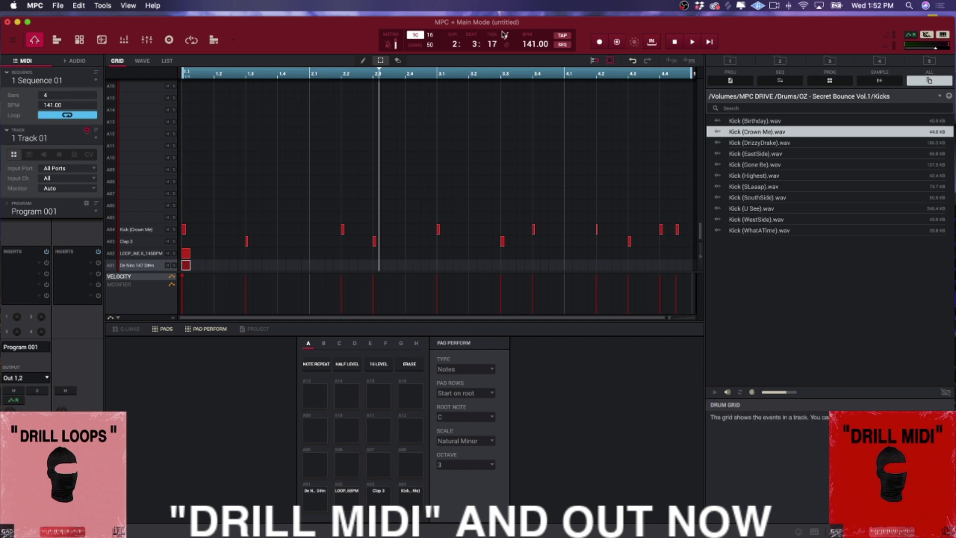
scroll(538, 44, "up", 3)
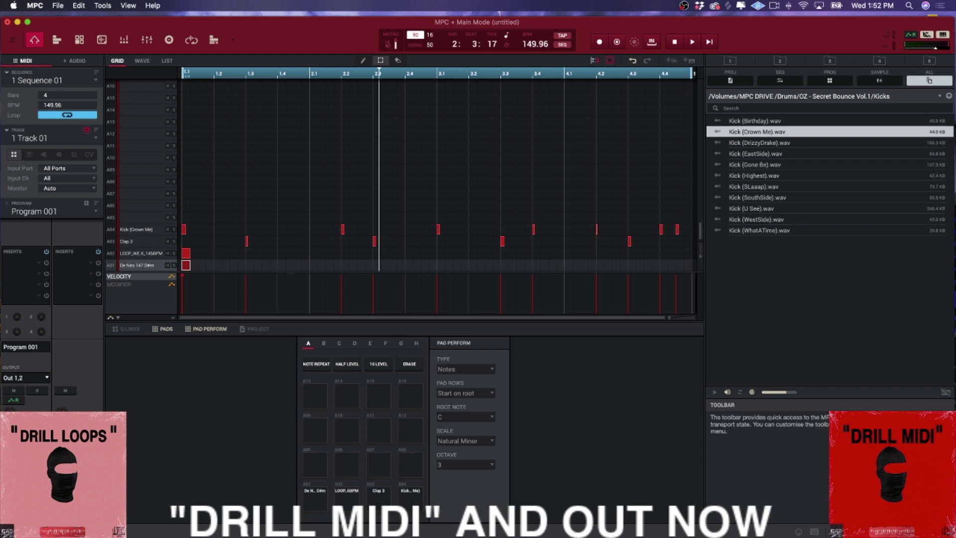
scroll(540, 34, "up", 6)
Play the sequence at 166.87 BPM, then stop it
key("space")
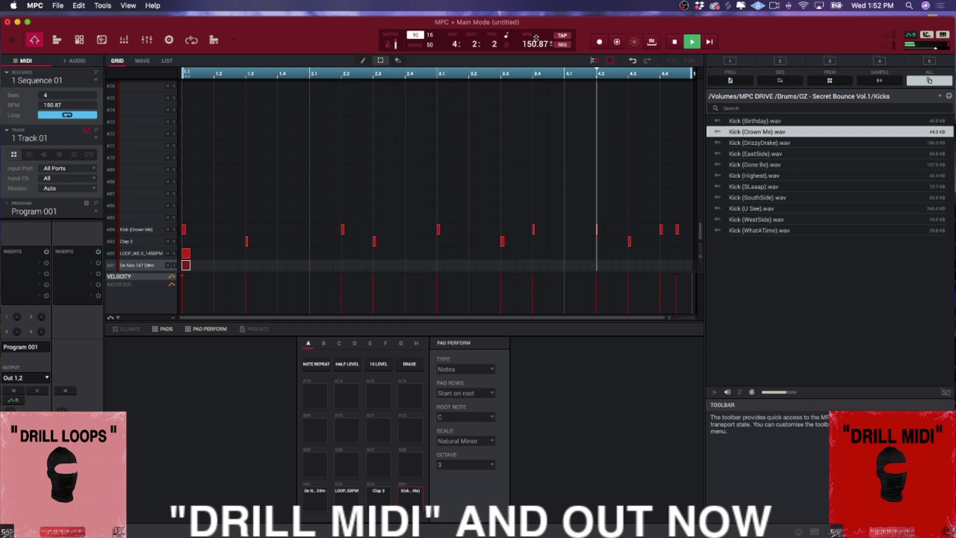
scroll(537, 38, "up", 17)
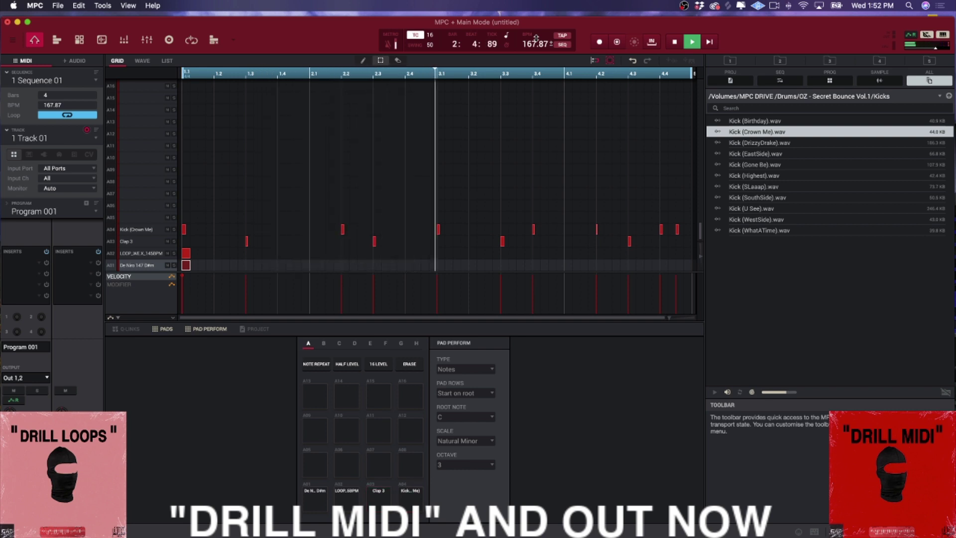
scroll(536, 39, "down", 1)
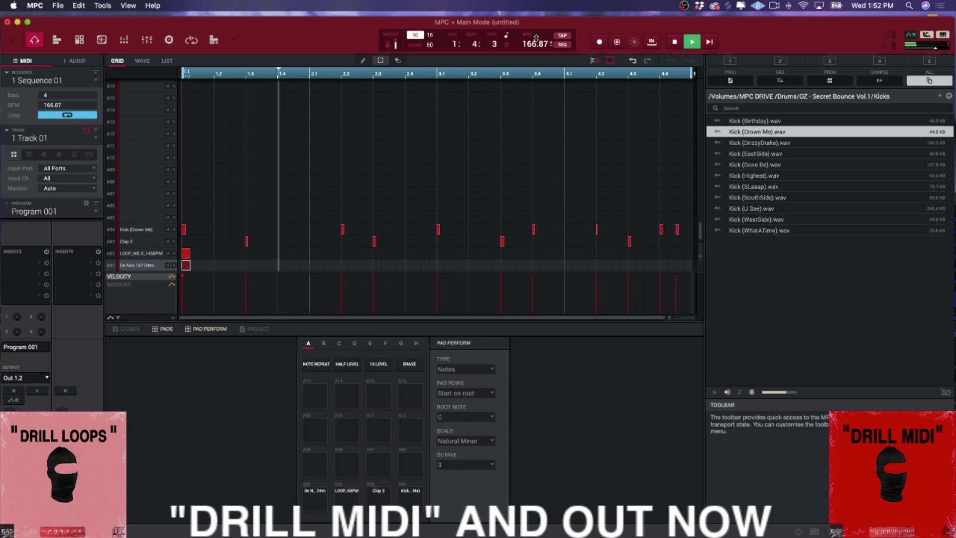
key("space")
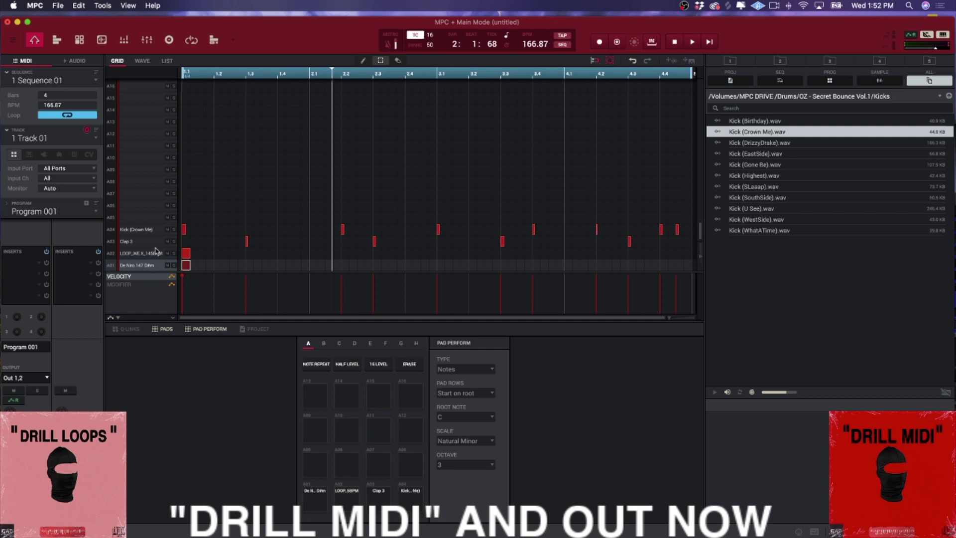
In Program Edit, tune the melody layer up to +8 semitones and audition the sequence
left_click(85, 45)
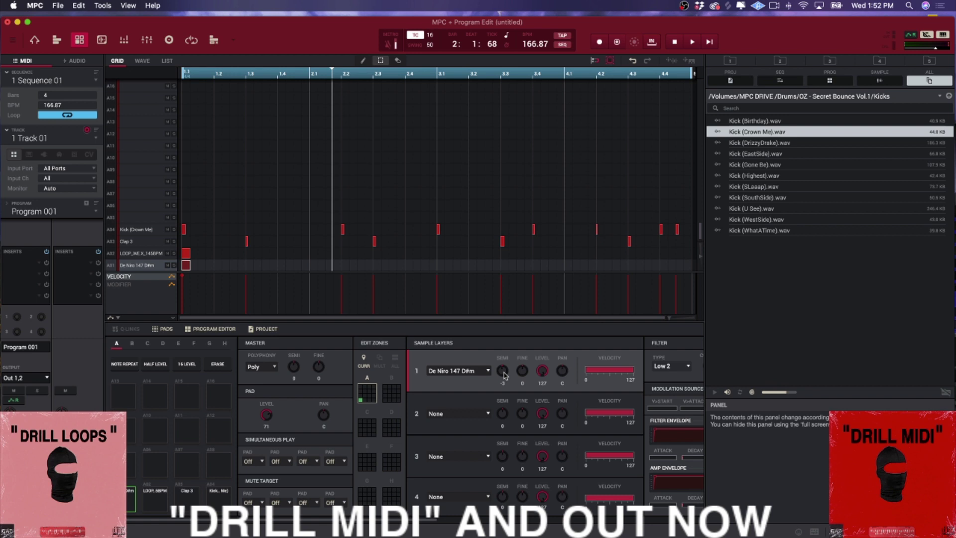
key("space")
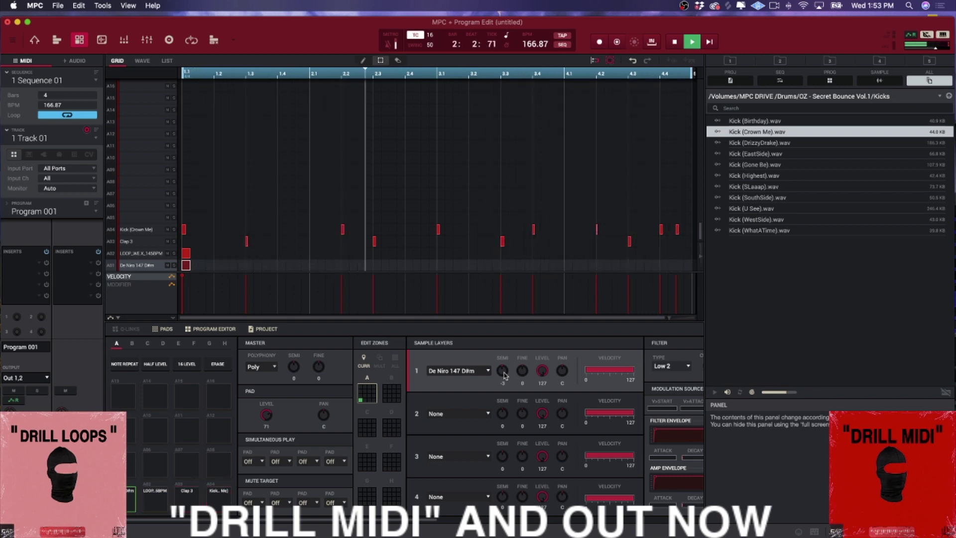
key("space")
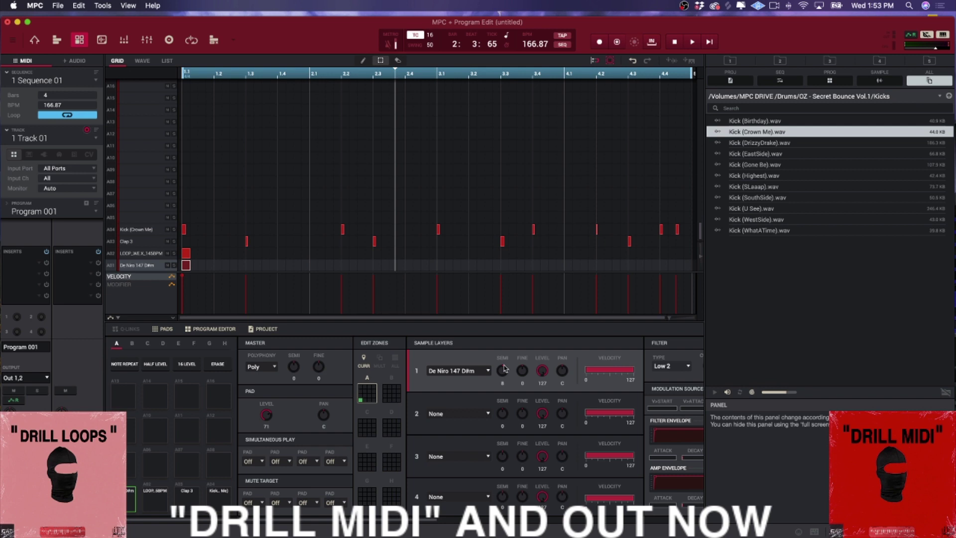
key("space")
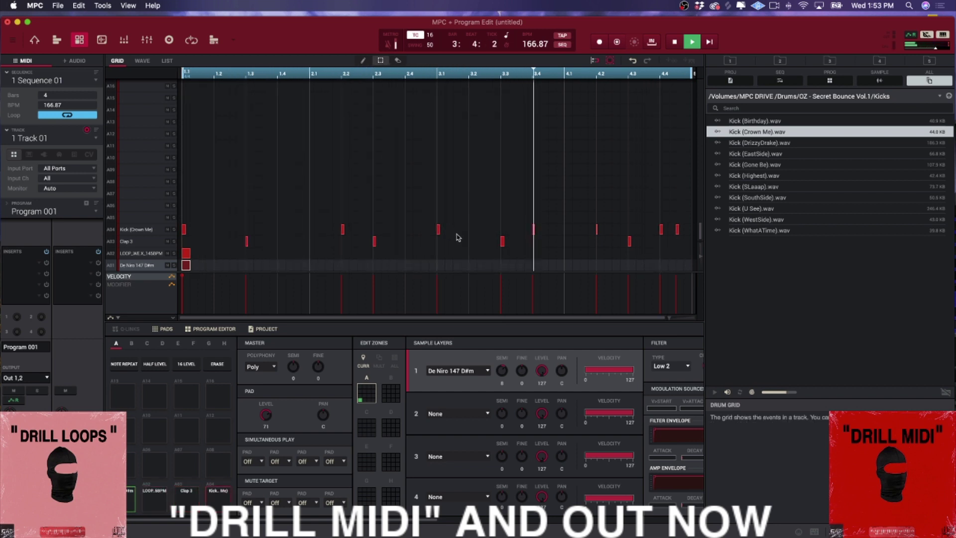
key("space")
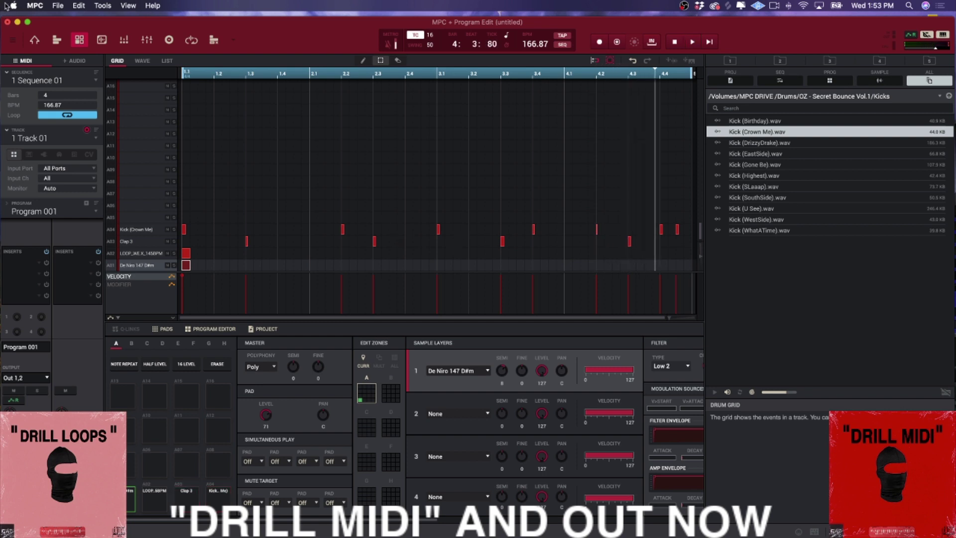
Switch the Audio Warp Algorithm preference to Basic (Least CPU) and confirm
left_click(35, 5)
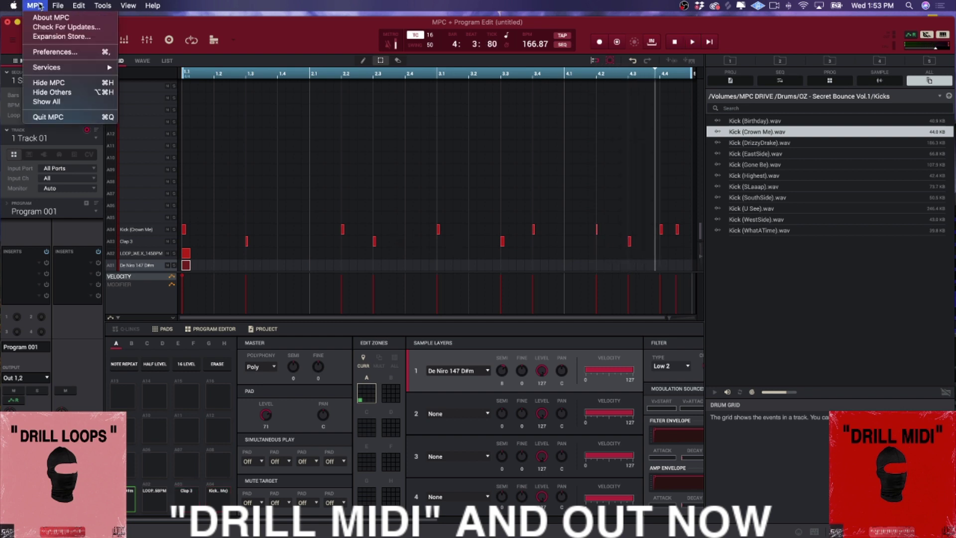
left_click(78, 52)
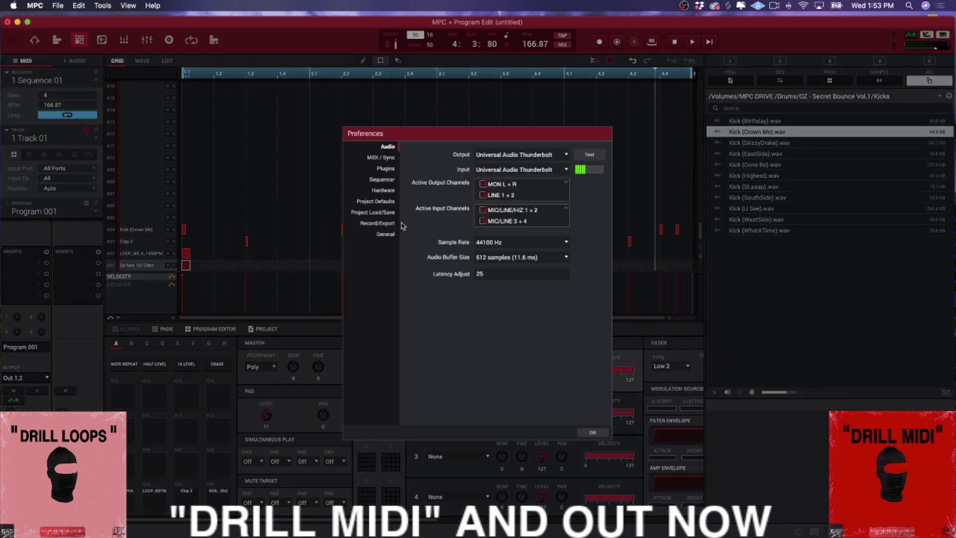
left_click(384, 234)
scroll(553, 344, "down", 5)
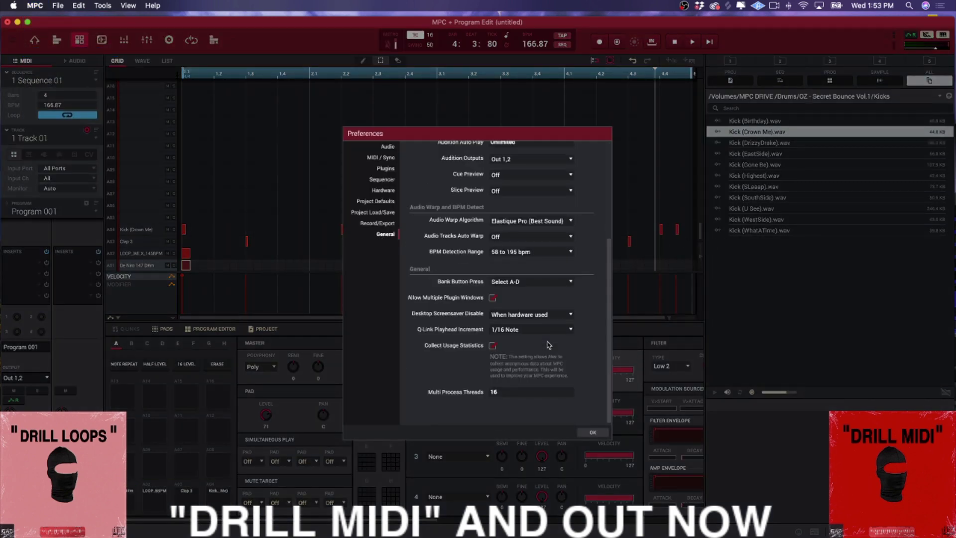
left_click(572, 223)
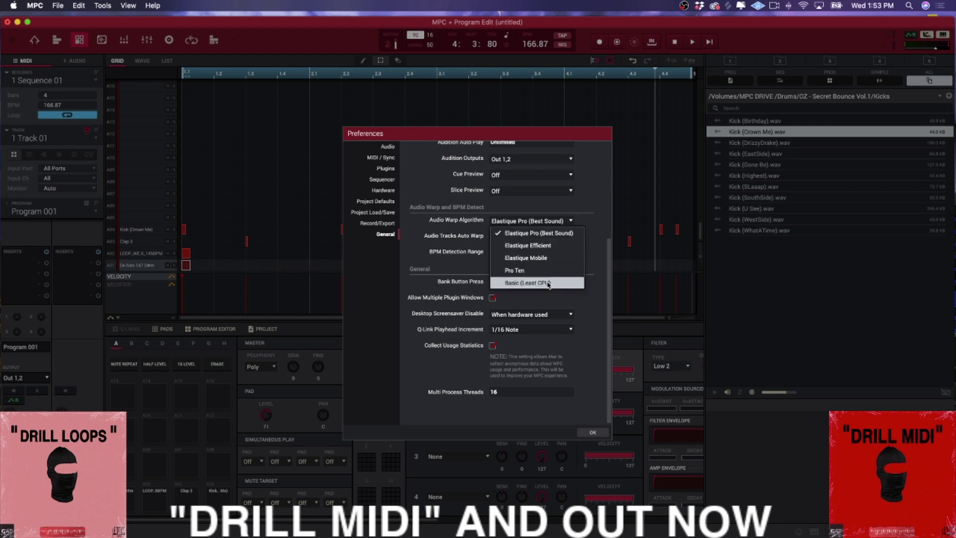
left_click(548, 284)
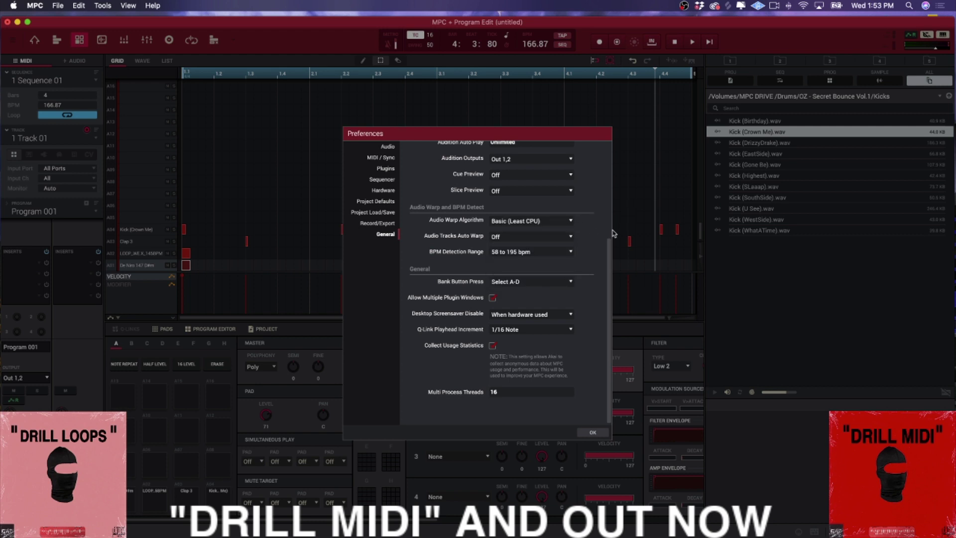
left_click(593, 432)
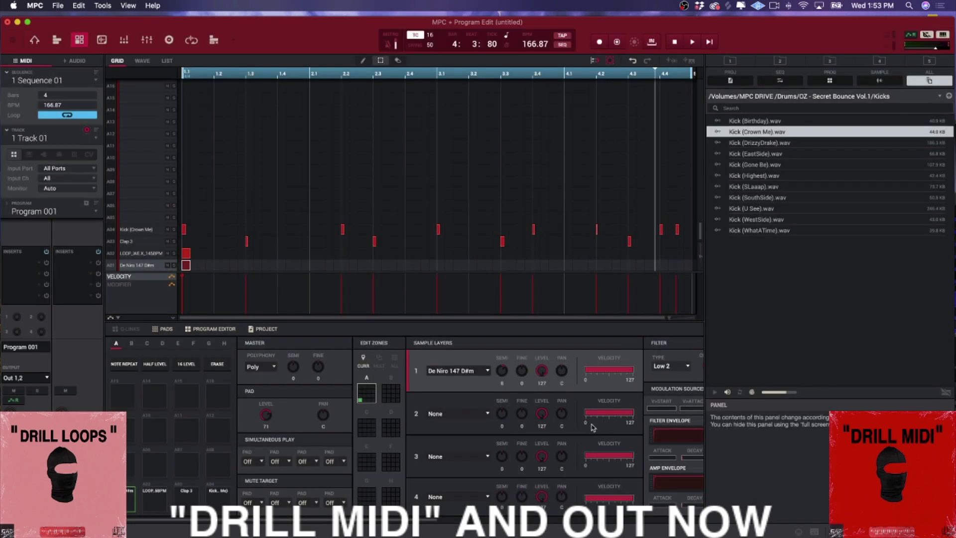
Audition the sequence with Basic warping, retuning the melody layer to -8 semitones
key("space")
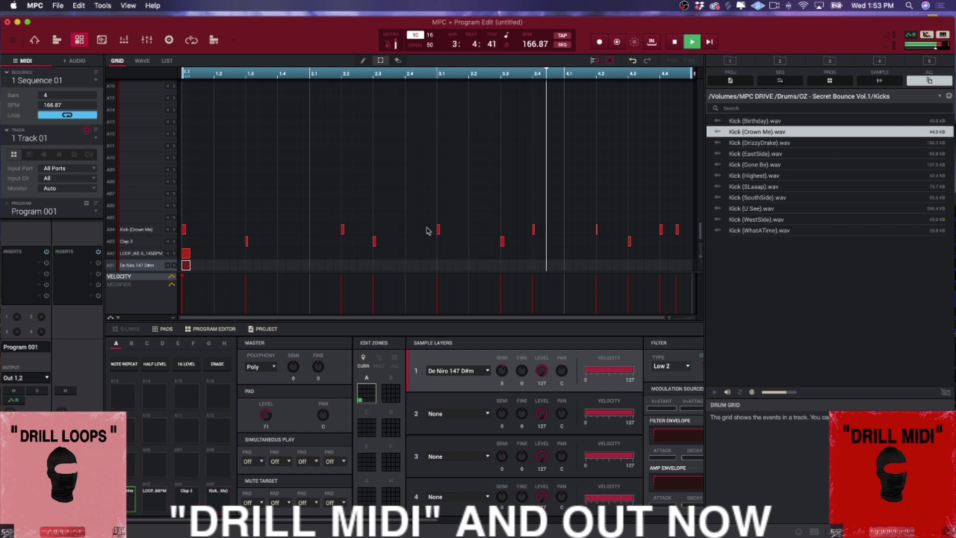
key("space")
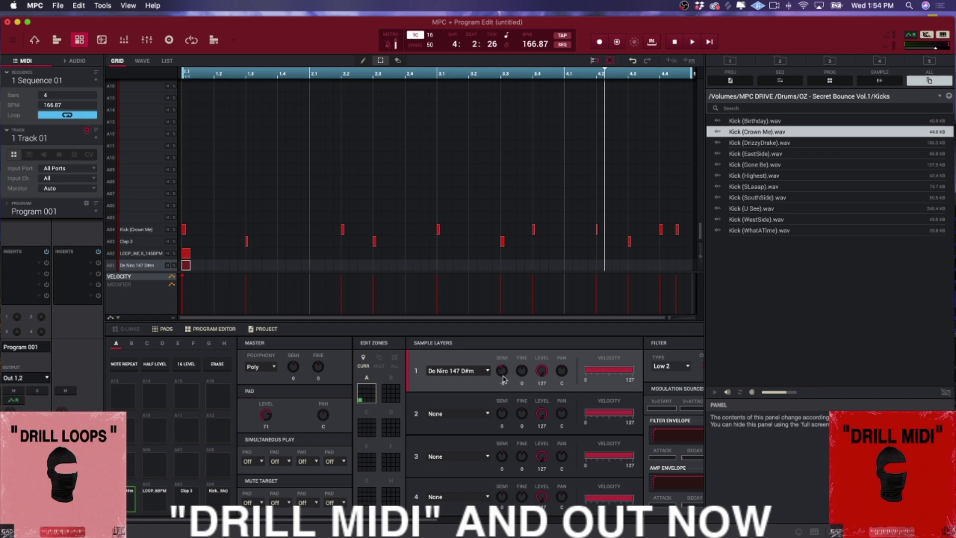
key("space")
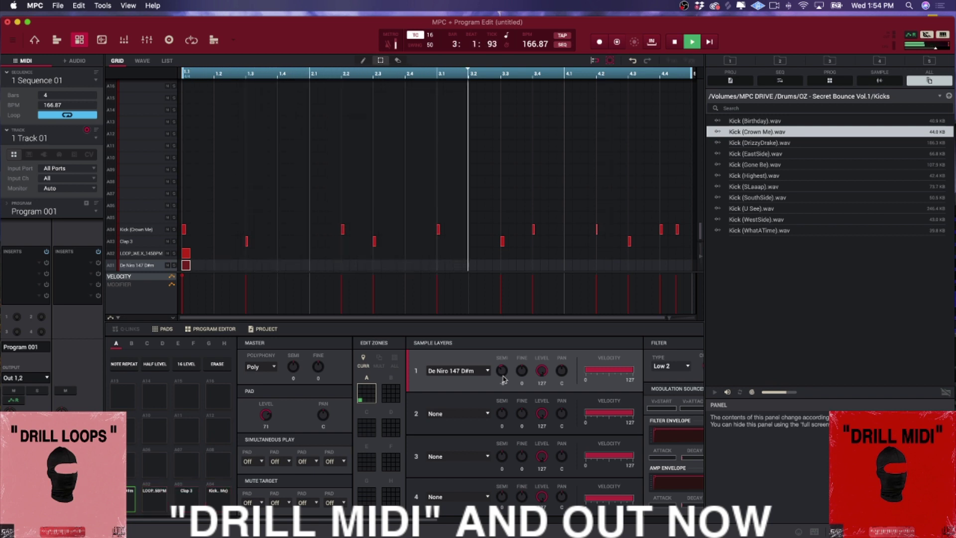
key("space")
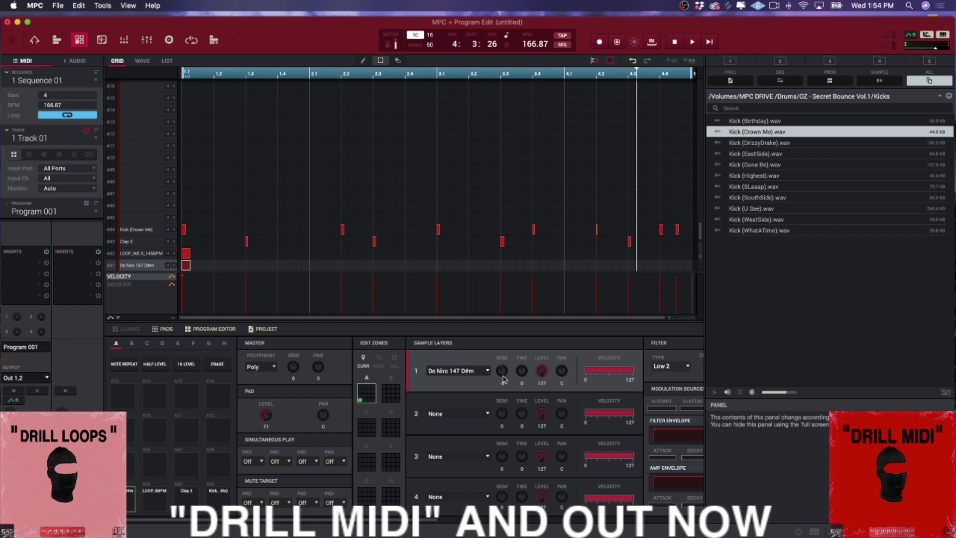
left_click(42, 6)
Switch the General preference Audio Warp Algorithm back to Elastique Pro (Best Sound) and confirm
left_click(100, 53)
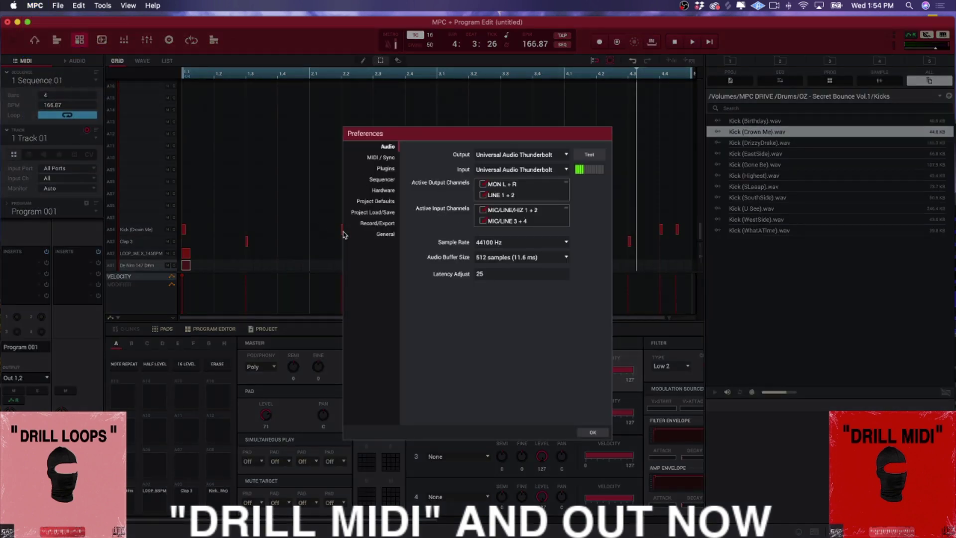
left_click(385, 234)
scroll(448, 278, "down", 5)
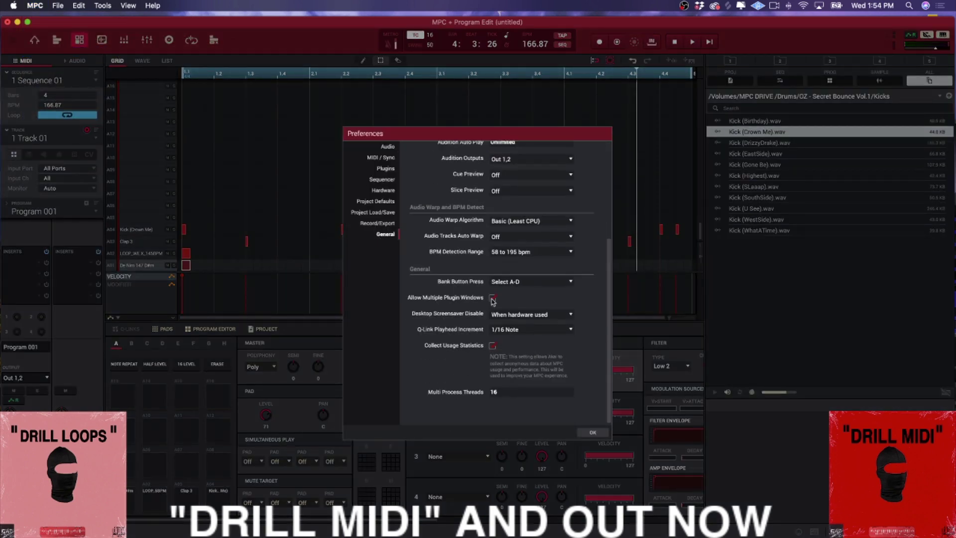
left_click(567, 222)
left_click(560, 234)
left_click(591, 432)
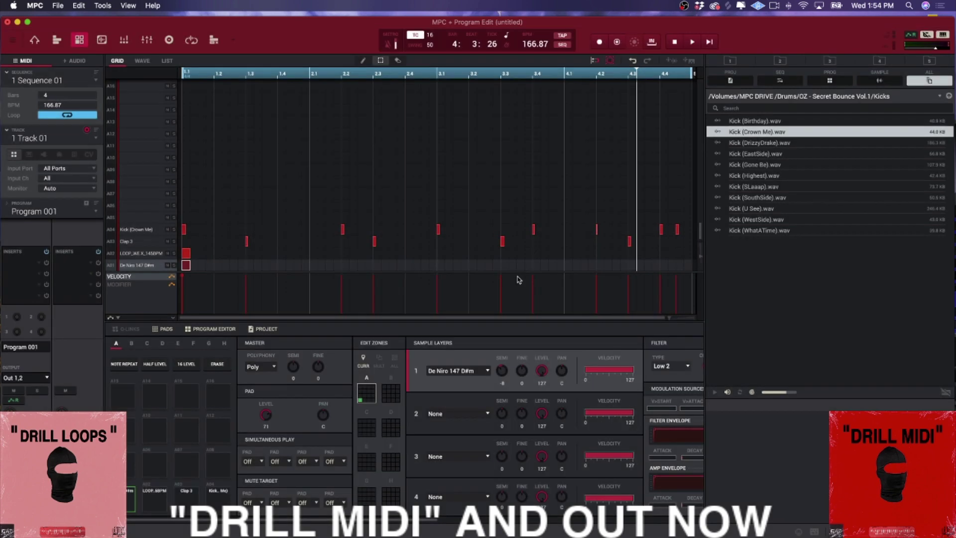
key("space")
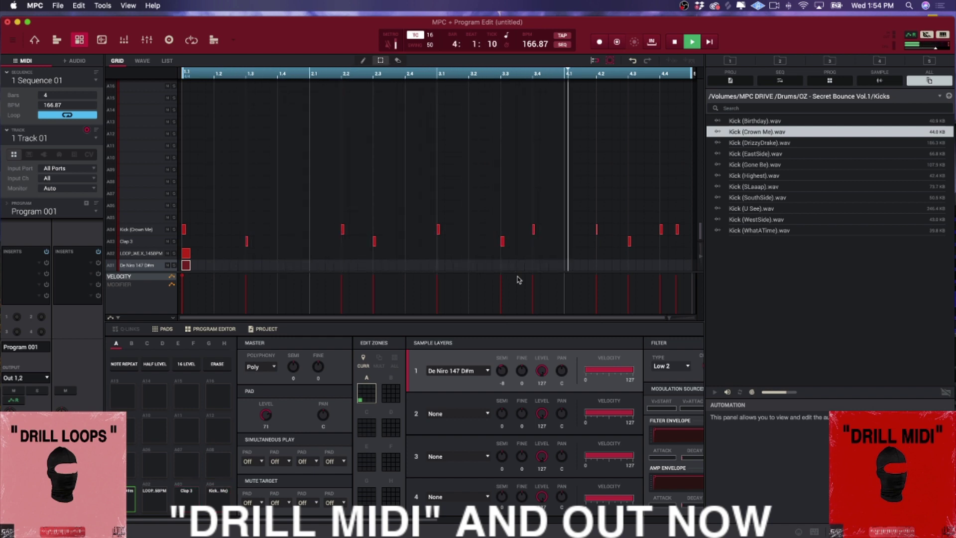
key("space")
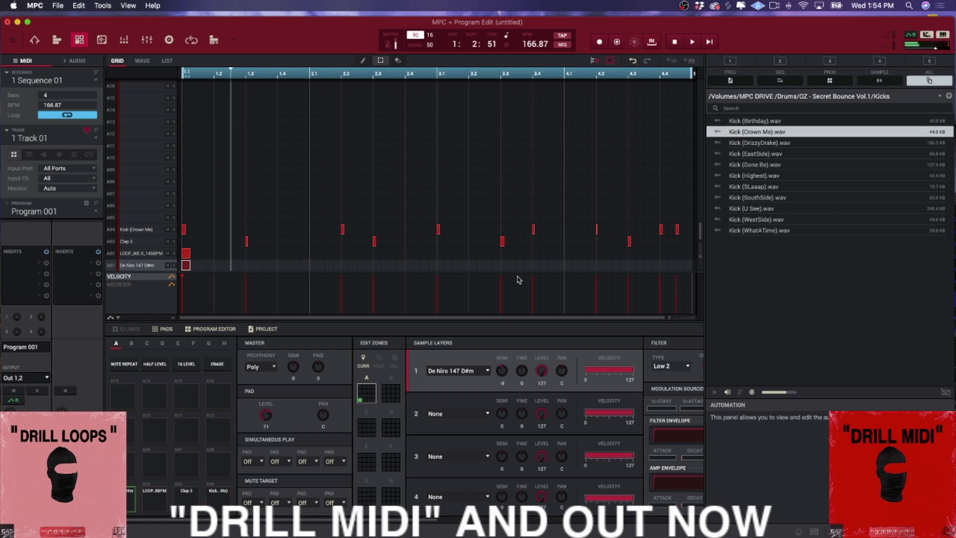